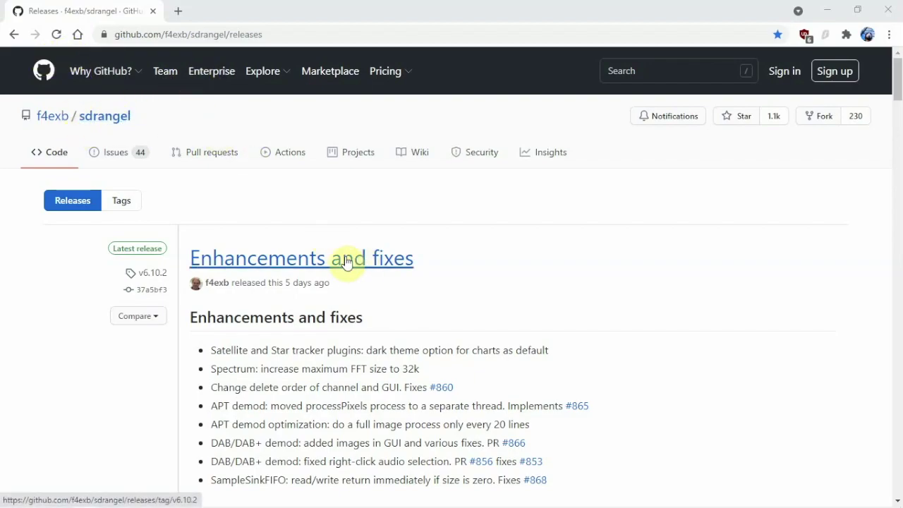
Find the v6.10.2 release assets and start downloading sdrangel-6.10.2-win64.exe
scroll(472, 277, "down", 1)
scroll(472, 277, "down", 3)
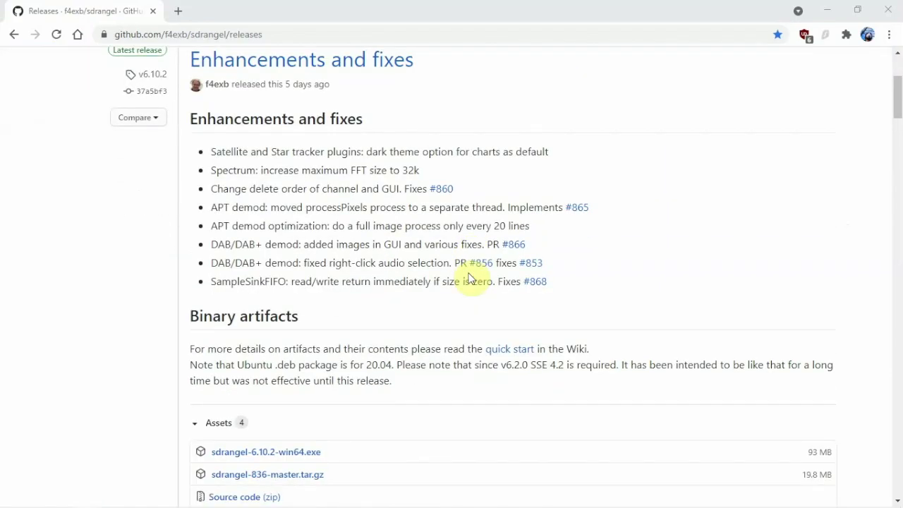
scroll(450, 276, "up", 5)
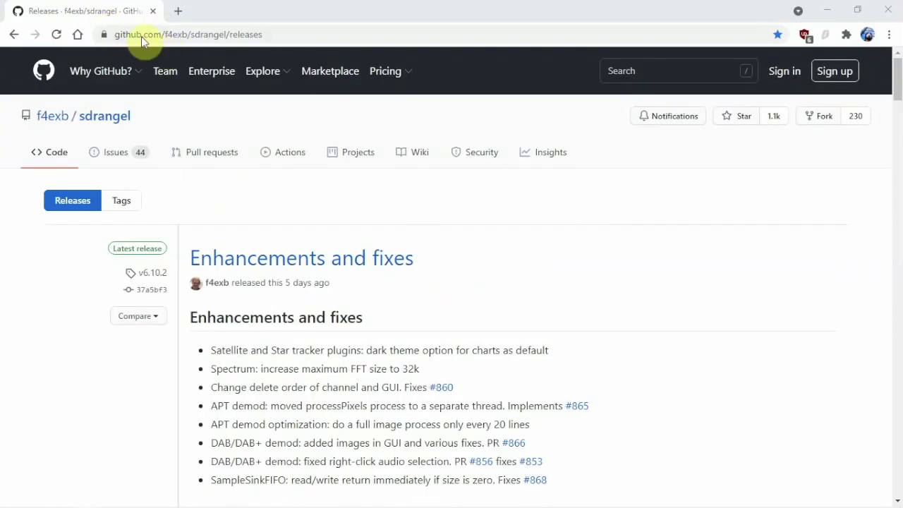
left_click_drag(121, 35, 283, 32)
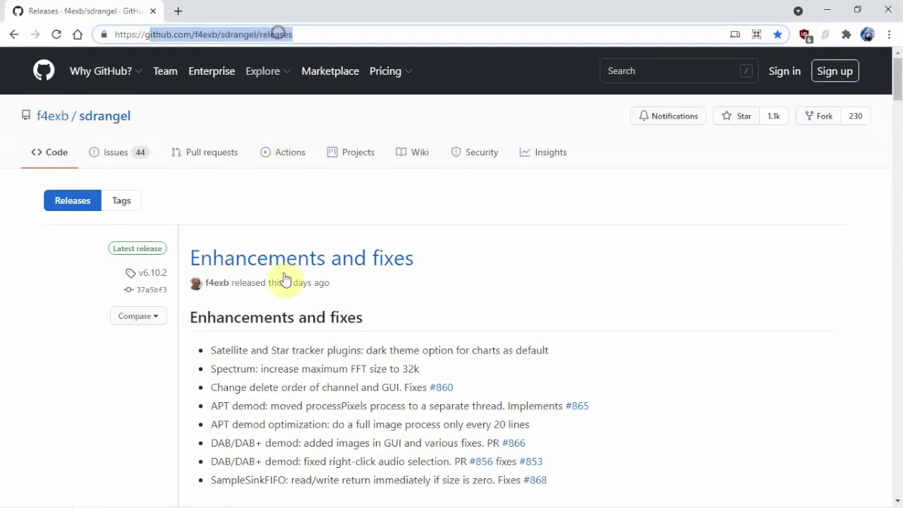
scroll(353, 256, "down", 3)
scroll(545, 259, "down", 2)
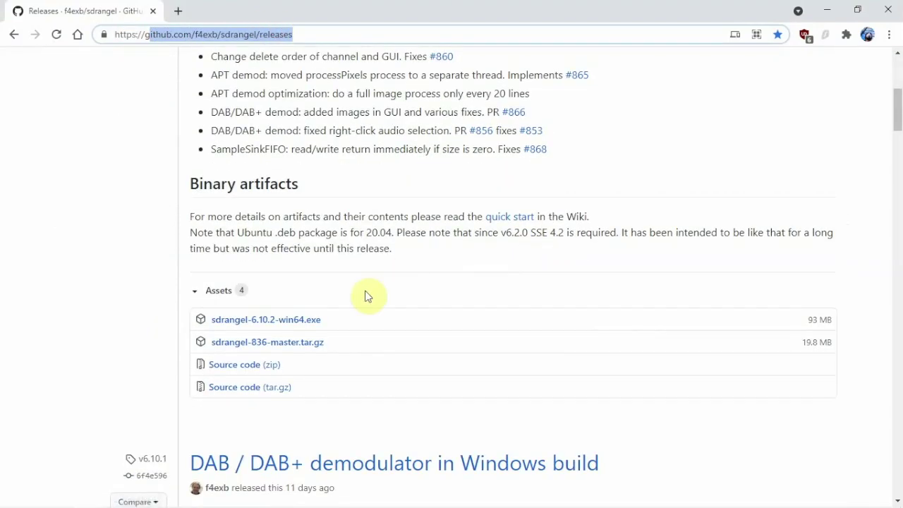
left_click(283, 326)
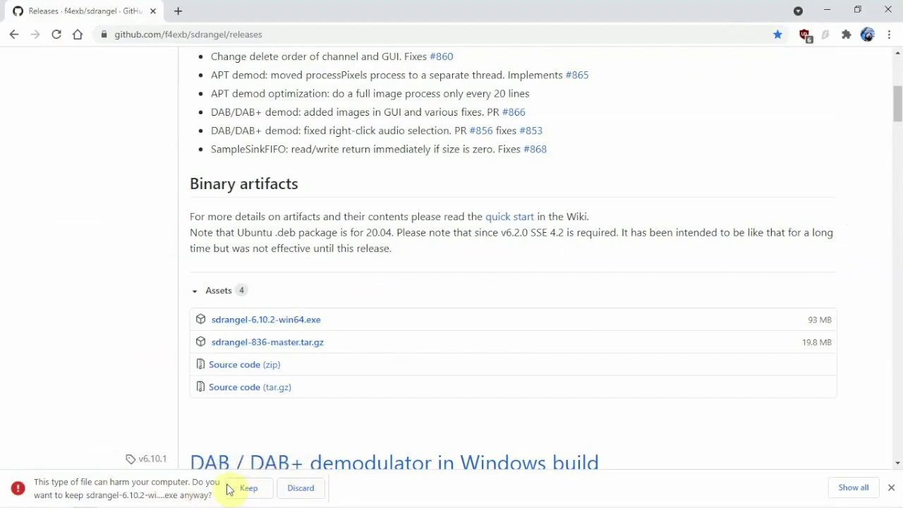
Keep the sdrangel-6.10.2-win64.exe download despite the harmful-file warning and let all 93 MB finish
left_click(249, 488)
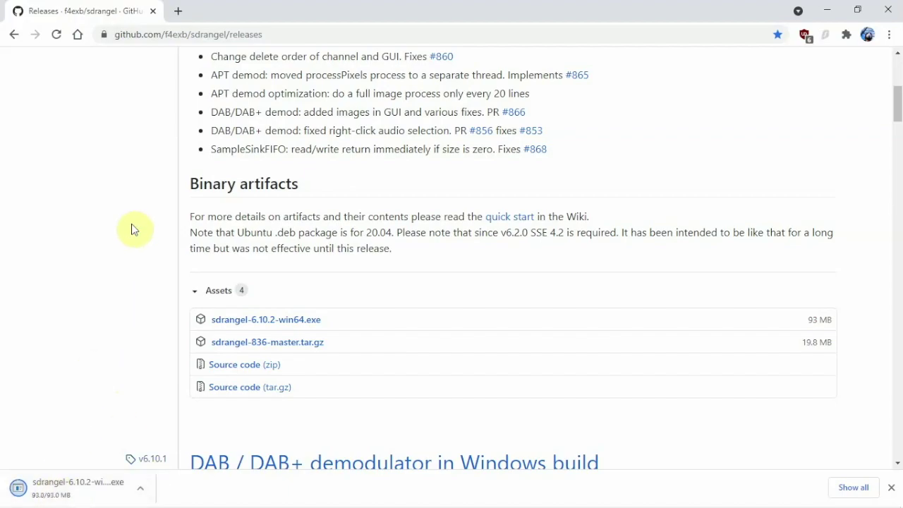
mouse_move(898, 504)
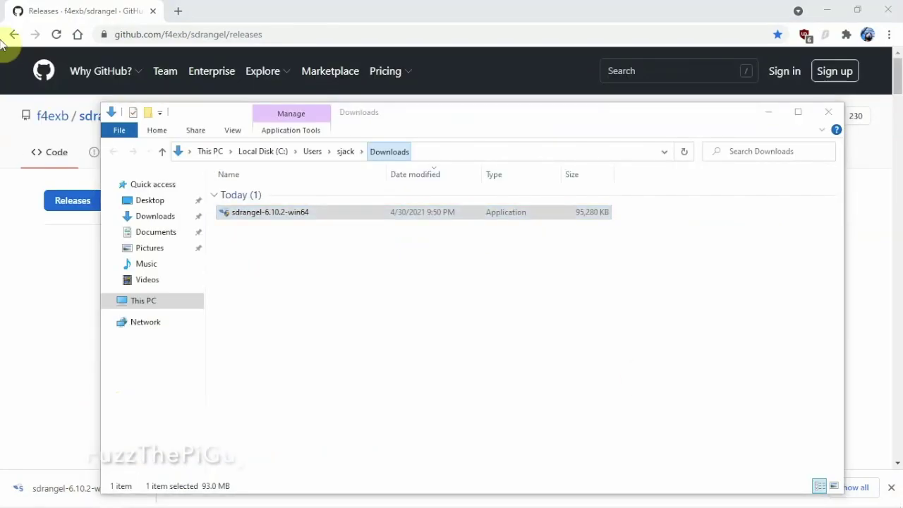
Run the sdrangel-6.10.2-win64 installer from the Downloads folder, returning to the GitHub releases page
left_click(189, 151)
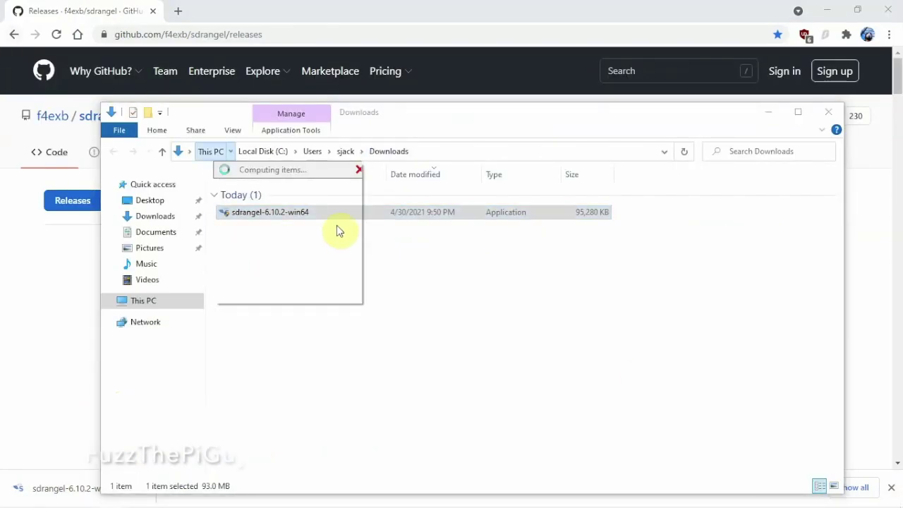
left_click(447, 262)
double_click(315, 214)
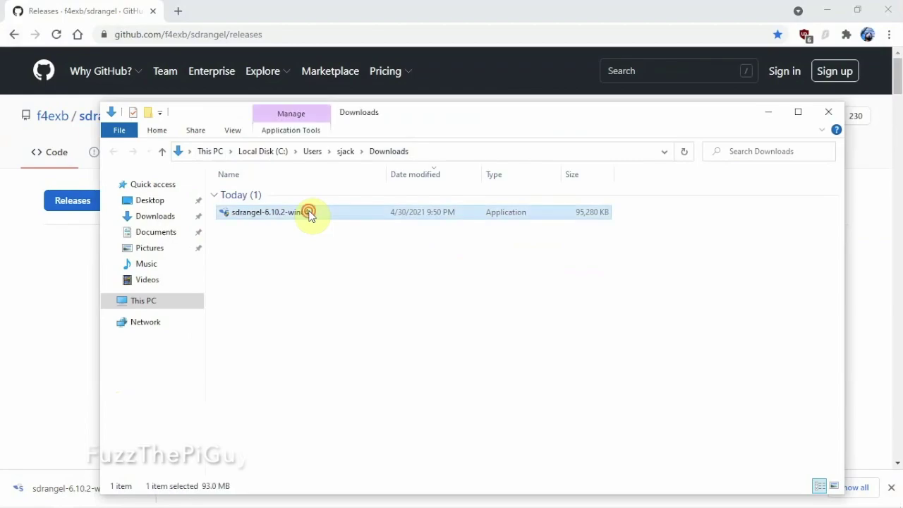
left_click(551, 14)
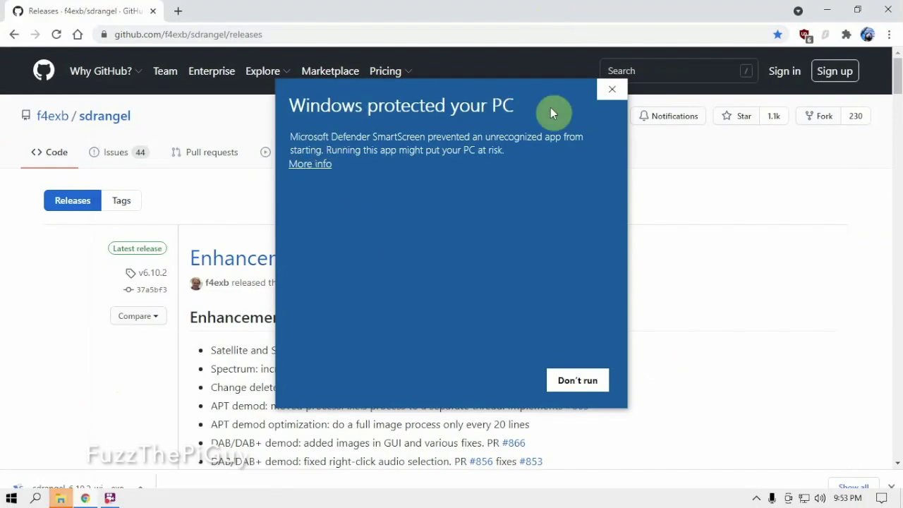
Let the installer run past SmartScreen via More info and Run anyway, then close Chrome's download notice
left_click(323, 167)
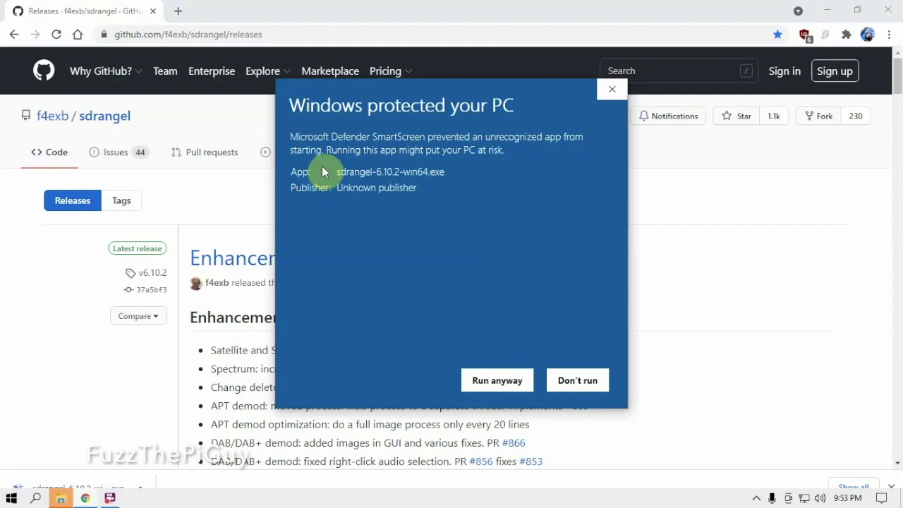
left_click(499, 385)
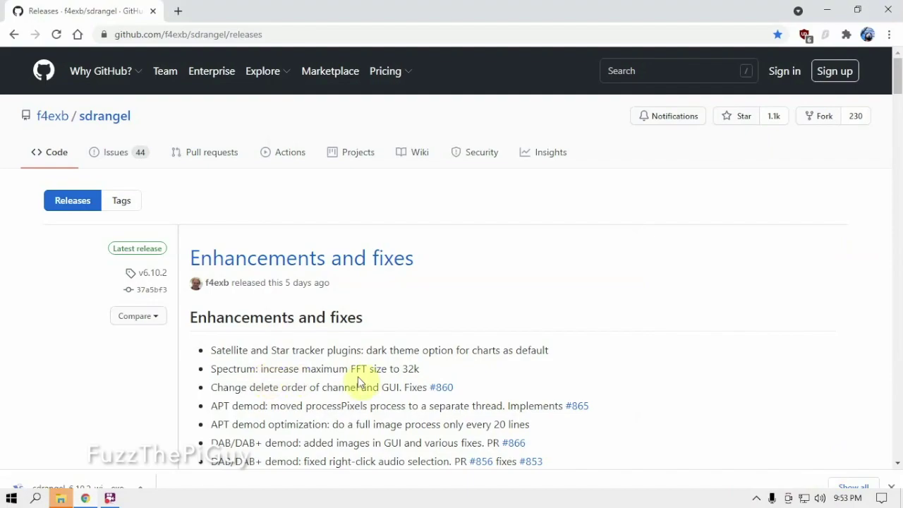
mouse_move(61, 499)
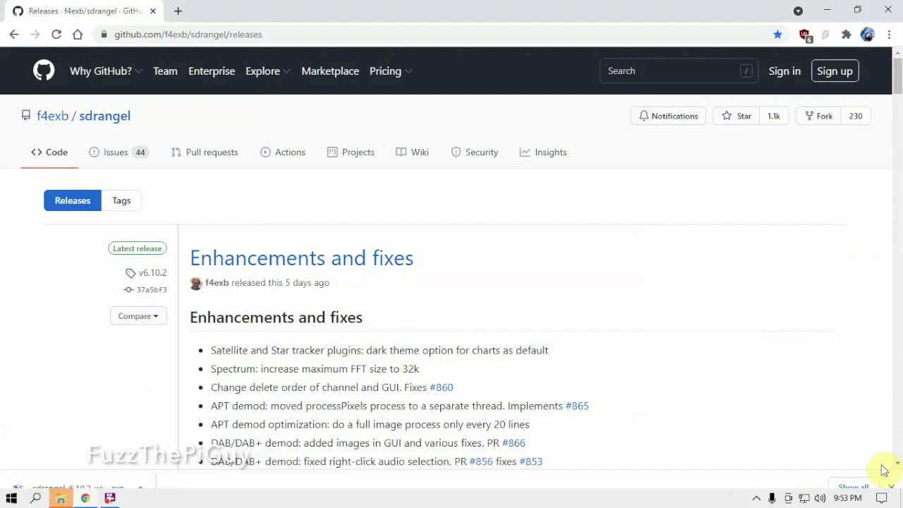
left_click(891, 486)
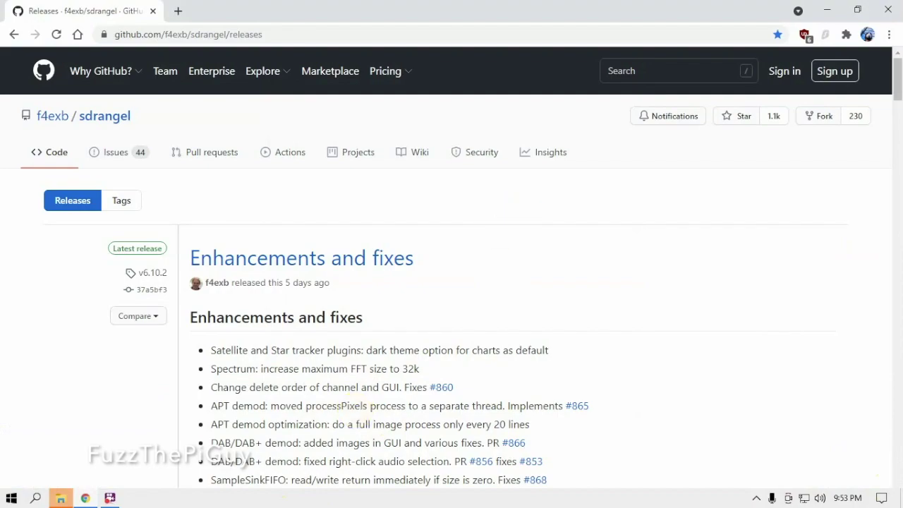
Install SDRangel, accepting the GPL licence, default options and C:\Program Files\SDRangel, then finish
scroll(786, 484, "down", 3)
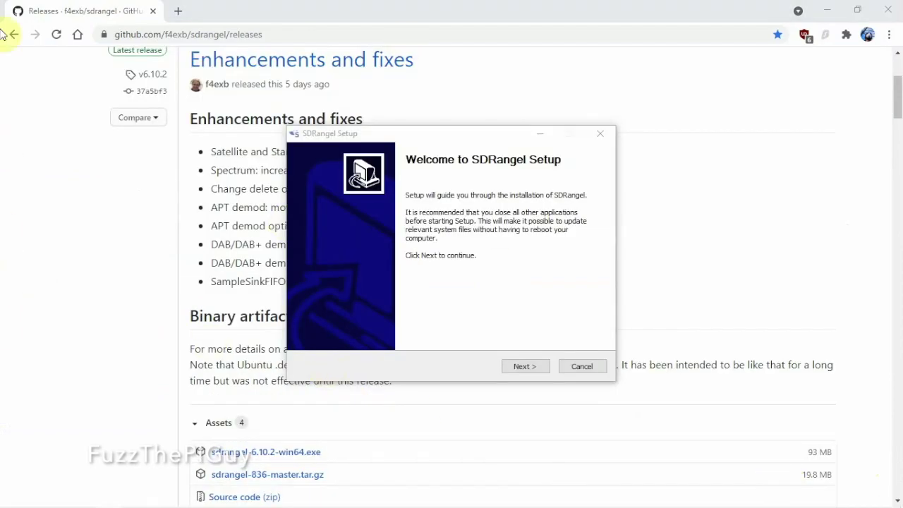
left_click(525, 366)
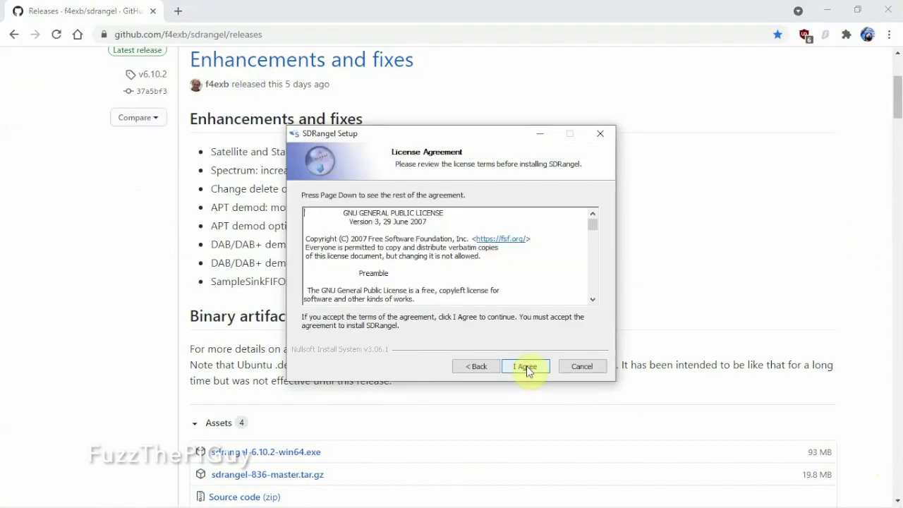
left_click(526, 367)
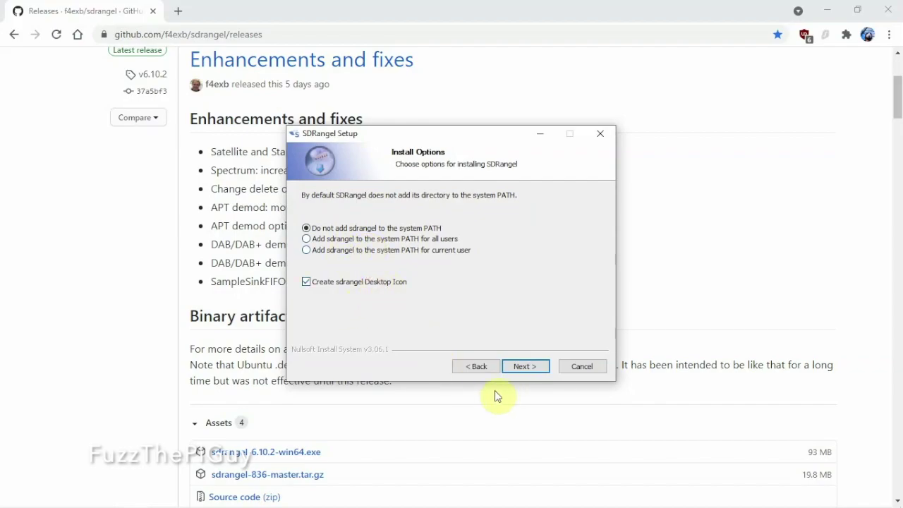
left_click(525, 367)
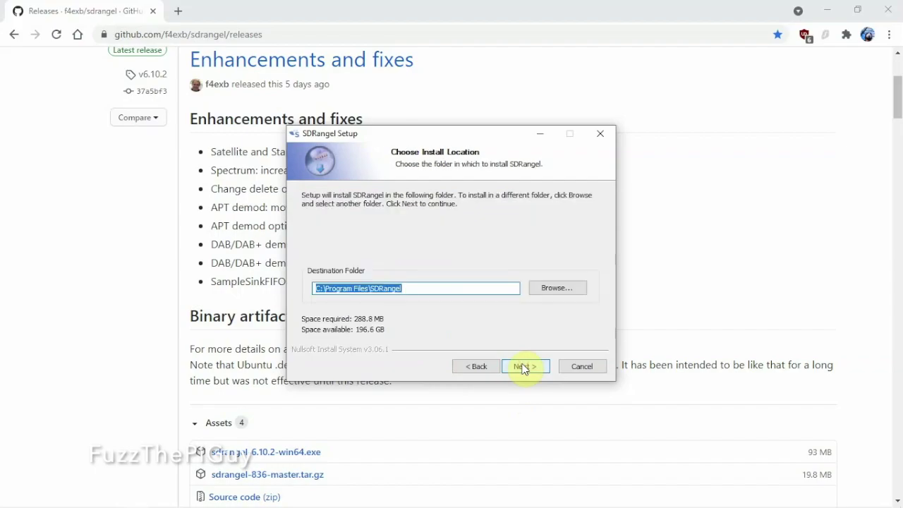
left_click(523, 367)
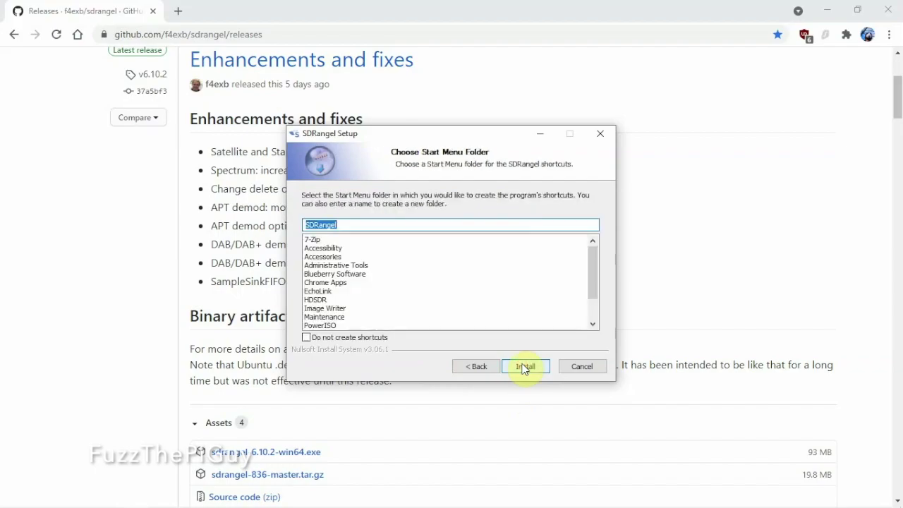
left_click(524, 367)
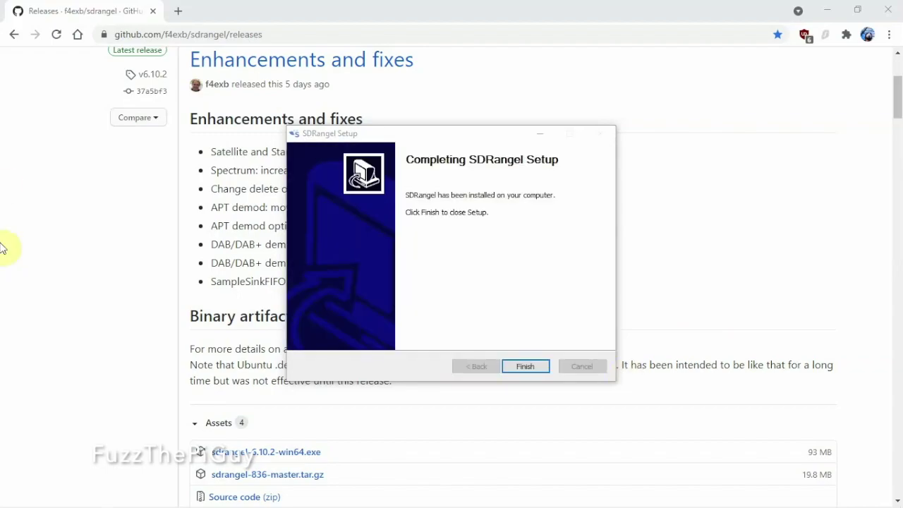
left_click(525, 366)
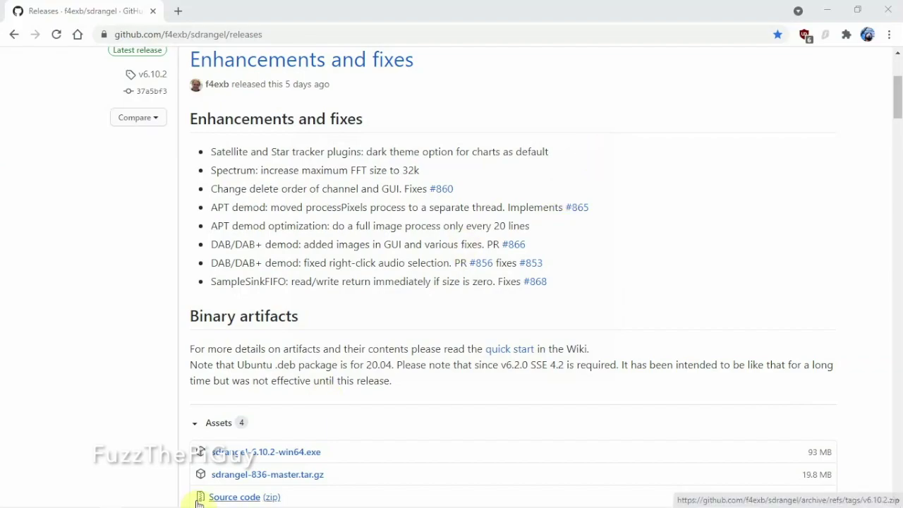
Launch SDRangel from its folder in the Start menu's app list
left_click(10, 502)
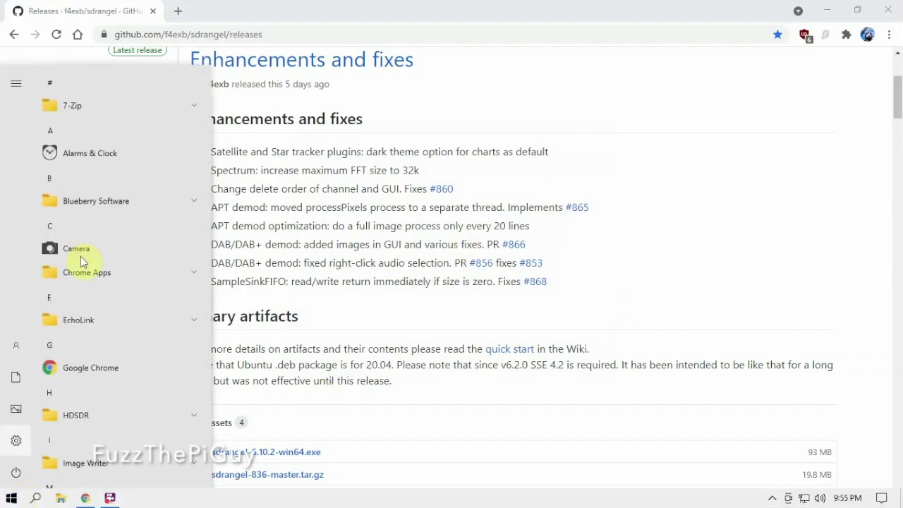
scroll(148, 259, "down", 2)
scroll(145, 259, "down", 5)
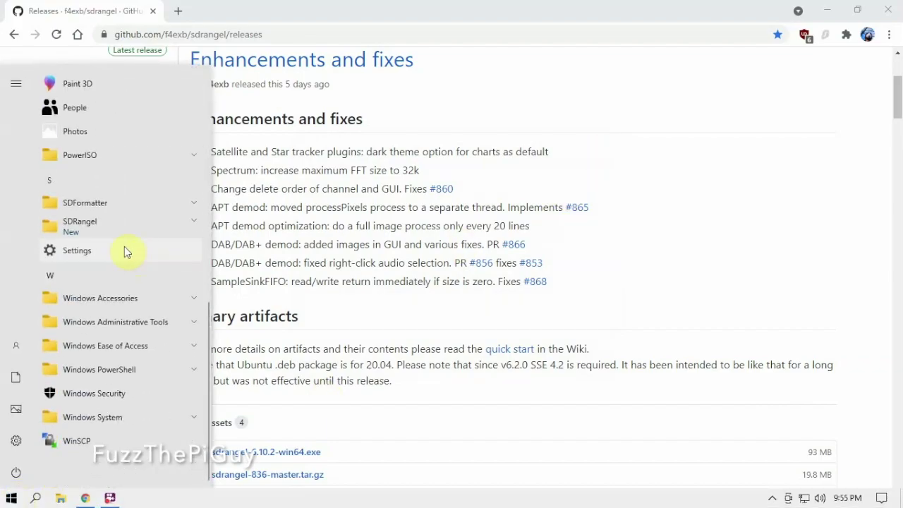
left_click(110, 226)
left_click(95, 248)
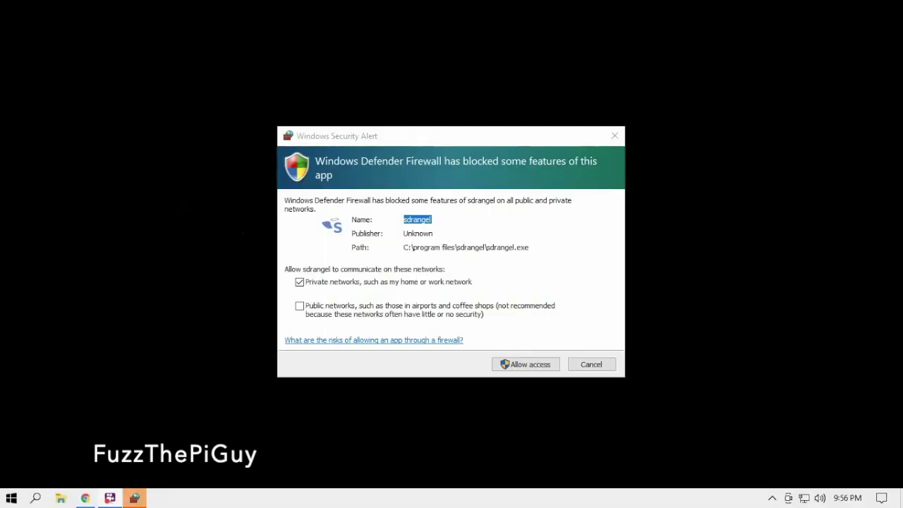
Allow sdrangel.exe through the firewall on private networks and maximize the SDRangel window
left_click(521, 364)
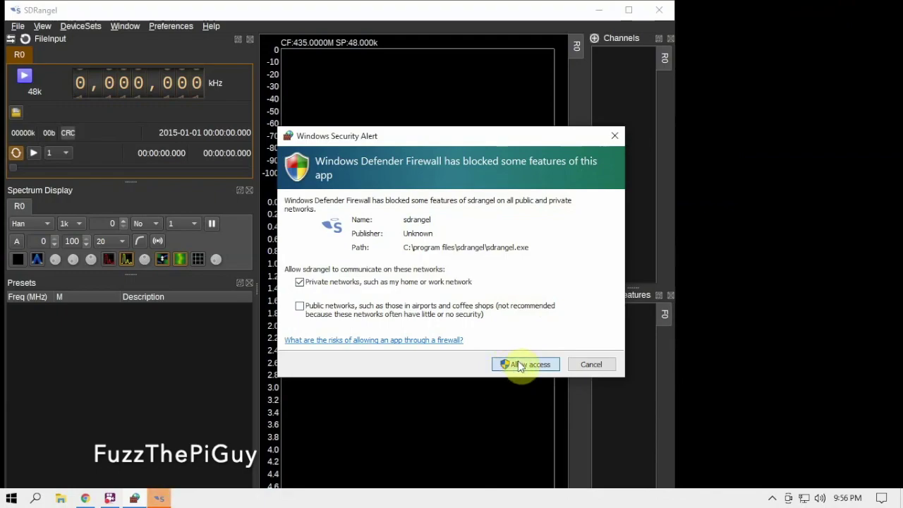
left_click(629, 9)
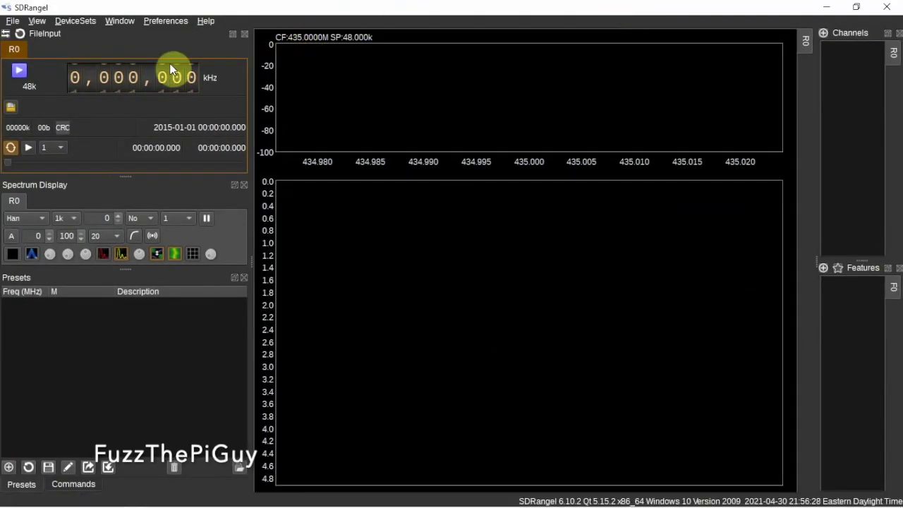
left_click(9, 148)
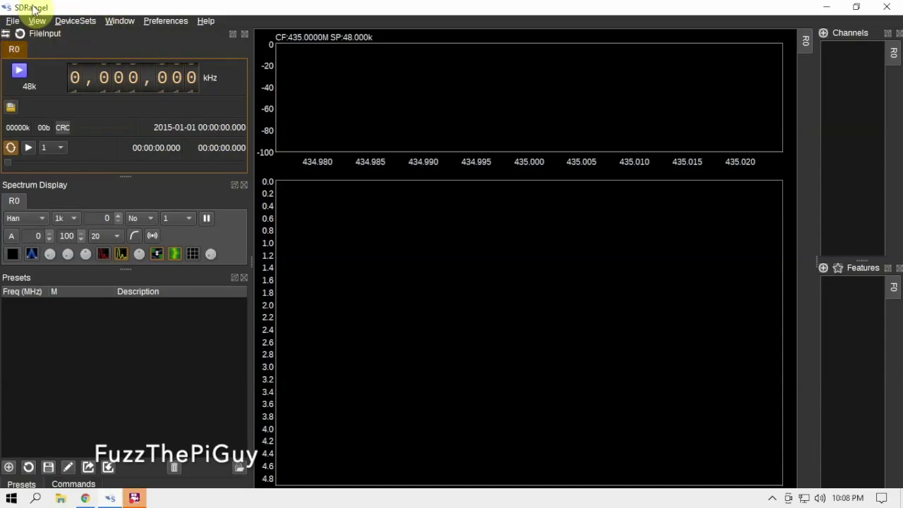
Replace the FileInput source with the RTL-SDR[0] 00000002 receiver
left_click(7, 38)
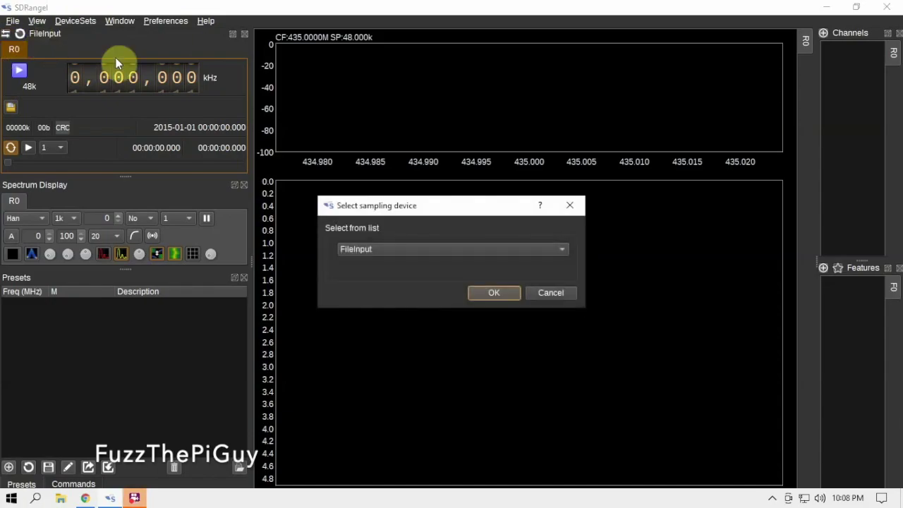
left_click(386, 251)
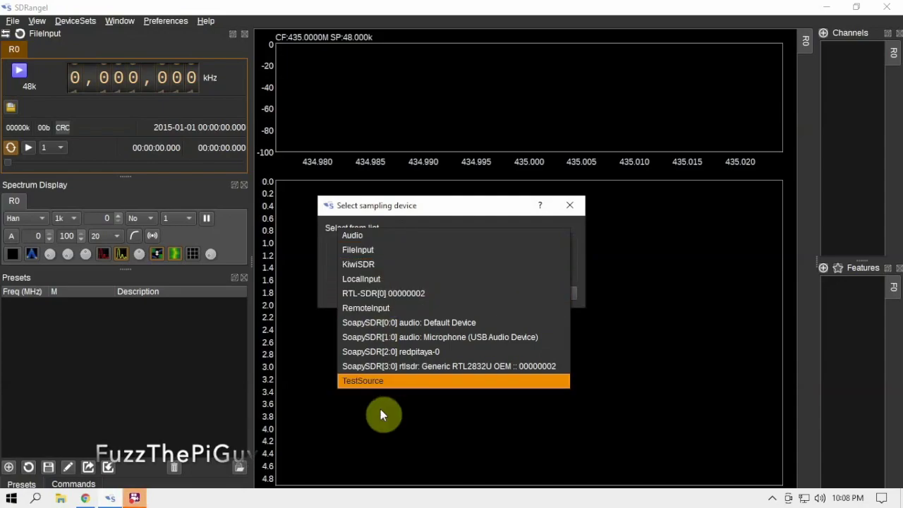
left_click(368, 297)
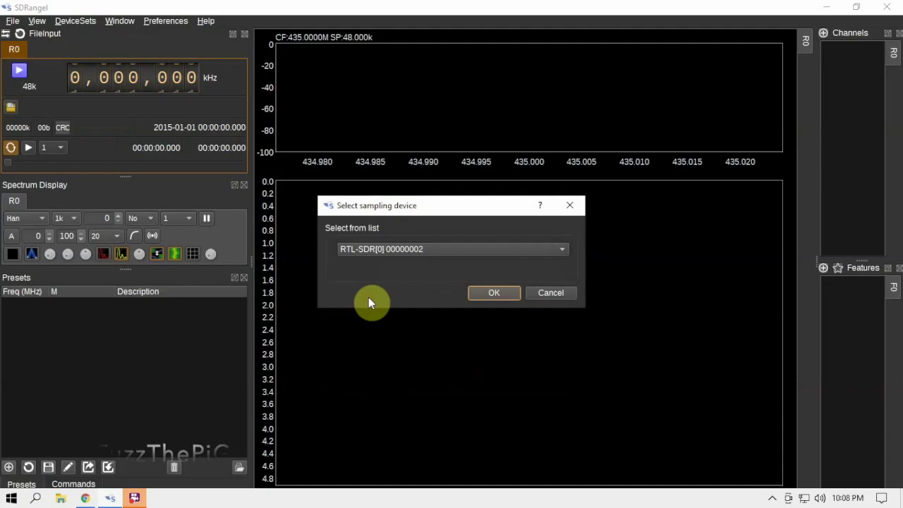
left_click(477, 294)
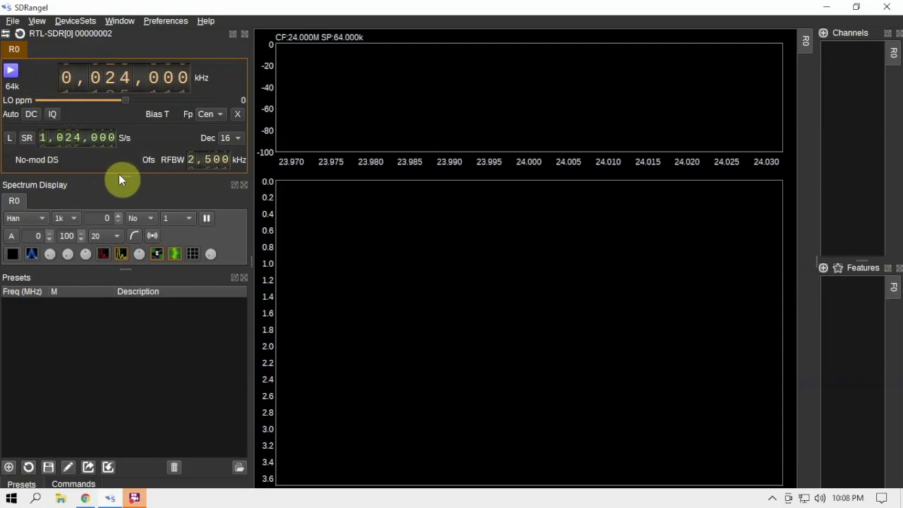
Enlarge the device panel to show the Gain row and start RTL-SDR streaming at 24.000 MHz
left_click_drag(119, 176, 119, 202)
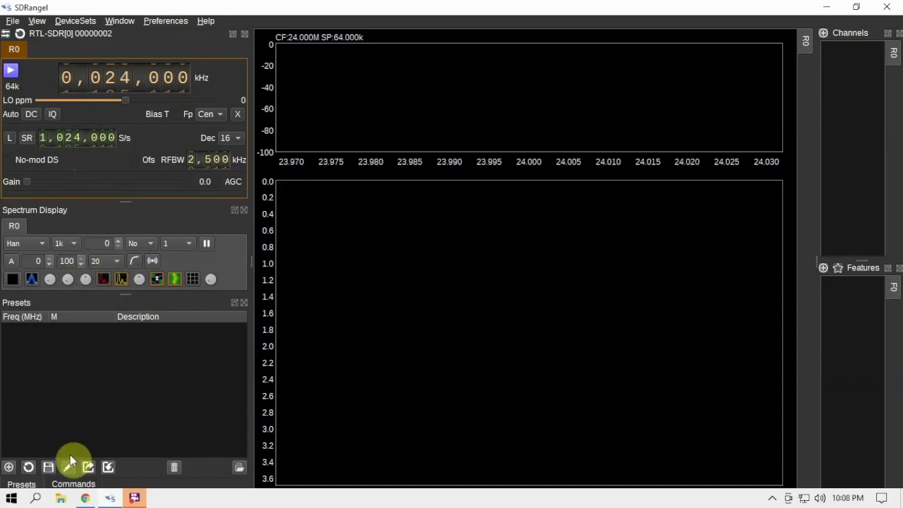
left_click(11, 74)
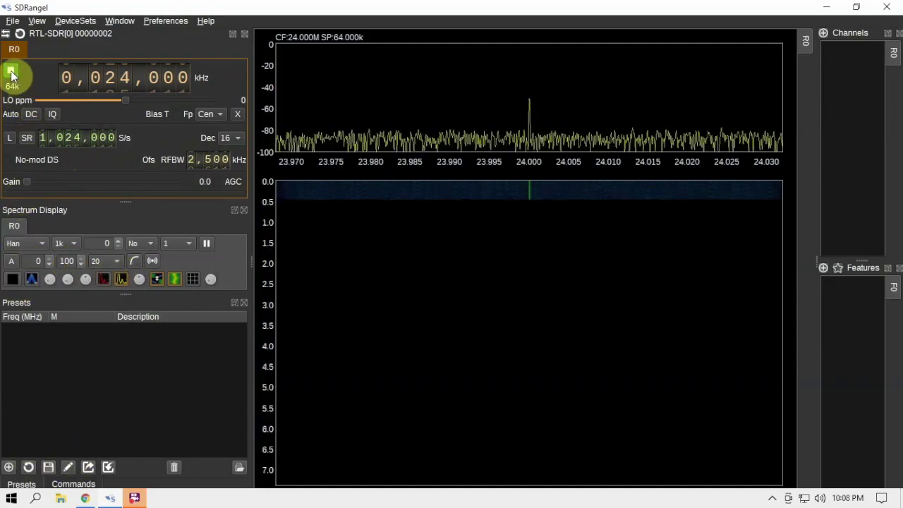